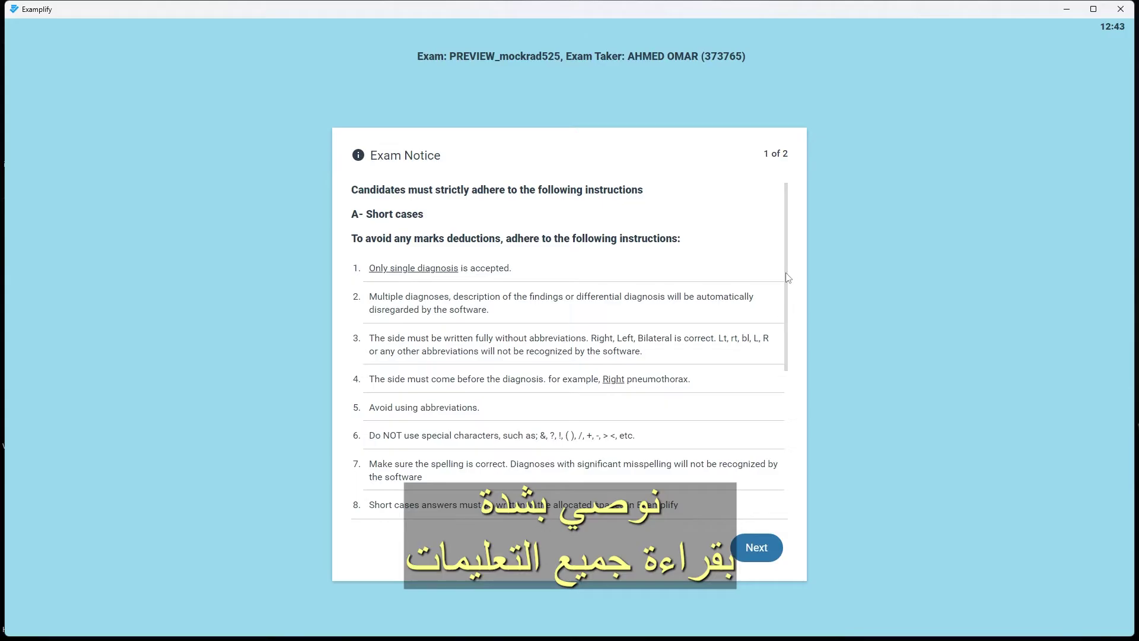
Advance the exam notices to page 2 of 2
mouse_move(788, 277)
left_mouse_down()
mouse_move(795, 400)
mouse_move(804, 271)
left_mouse_up()
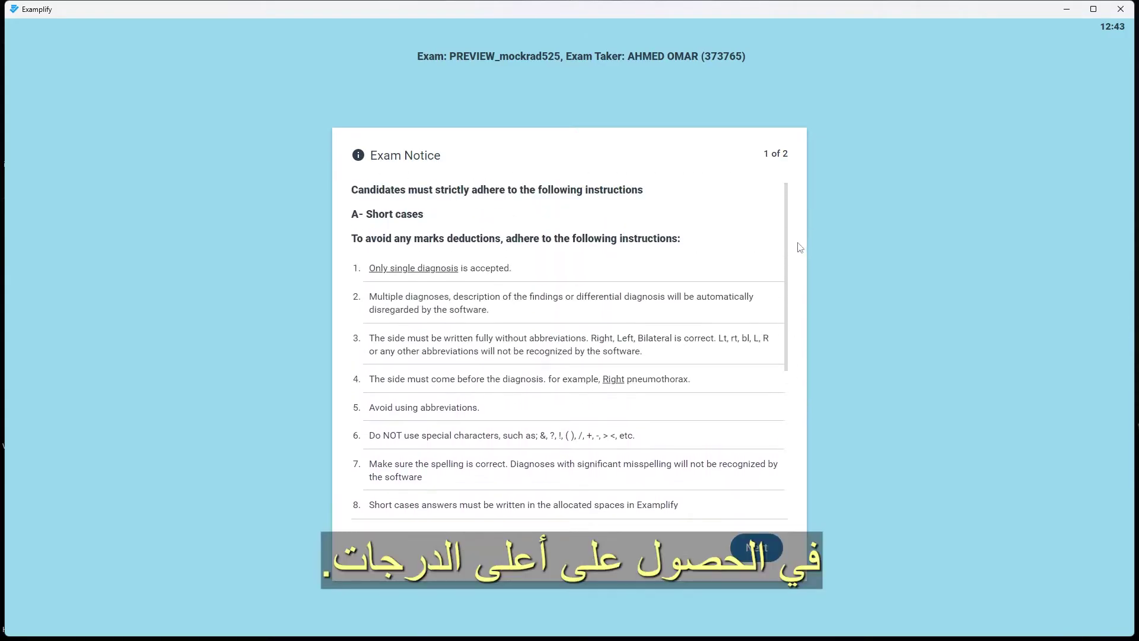
left_click(756, 547)
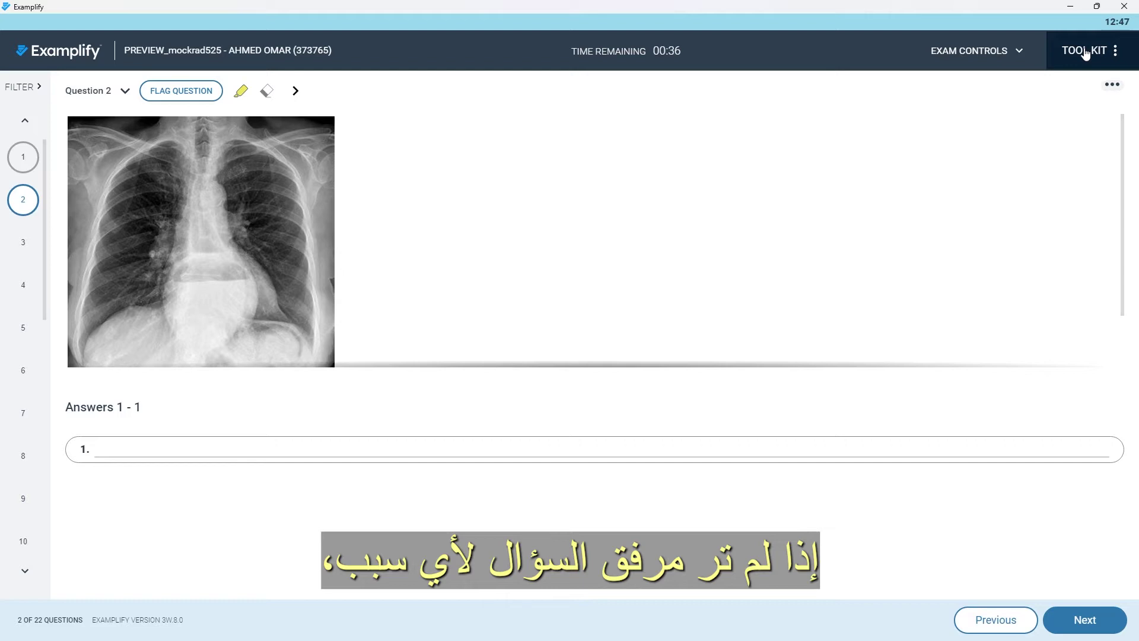
Show Question 2's attachment in the toolkit and widen its panel beside the question
left_click(1085, 54)
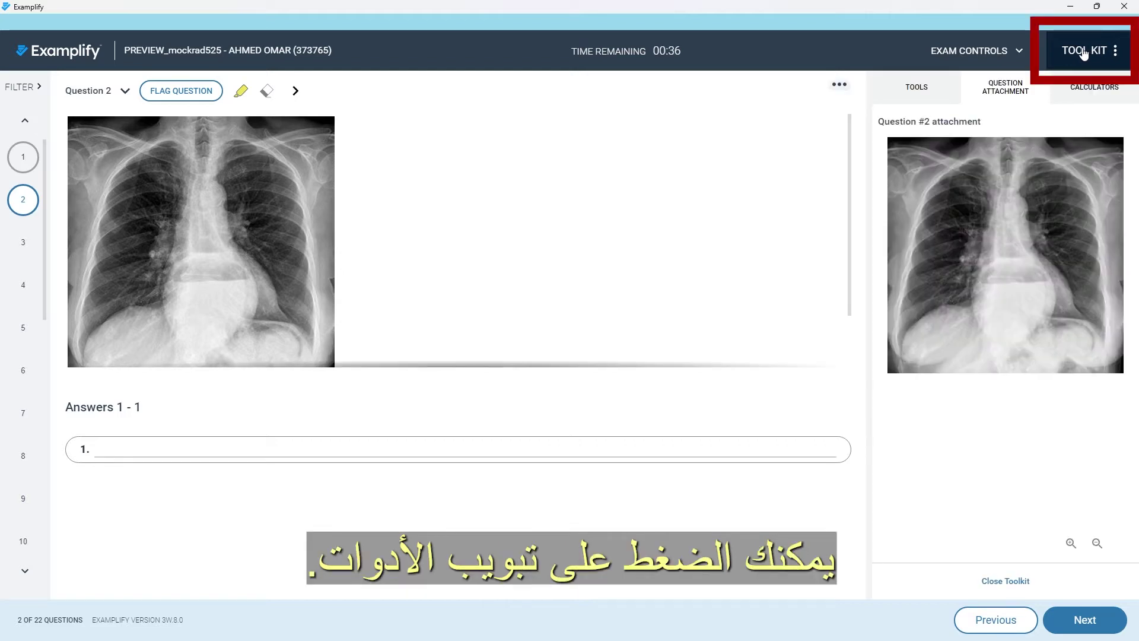
left_click(892, 100)
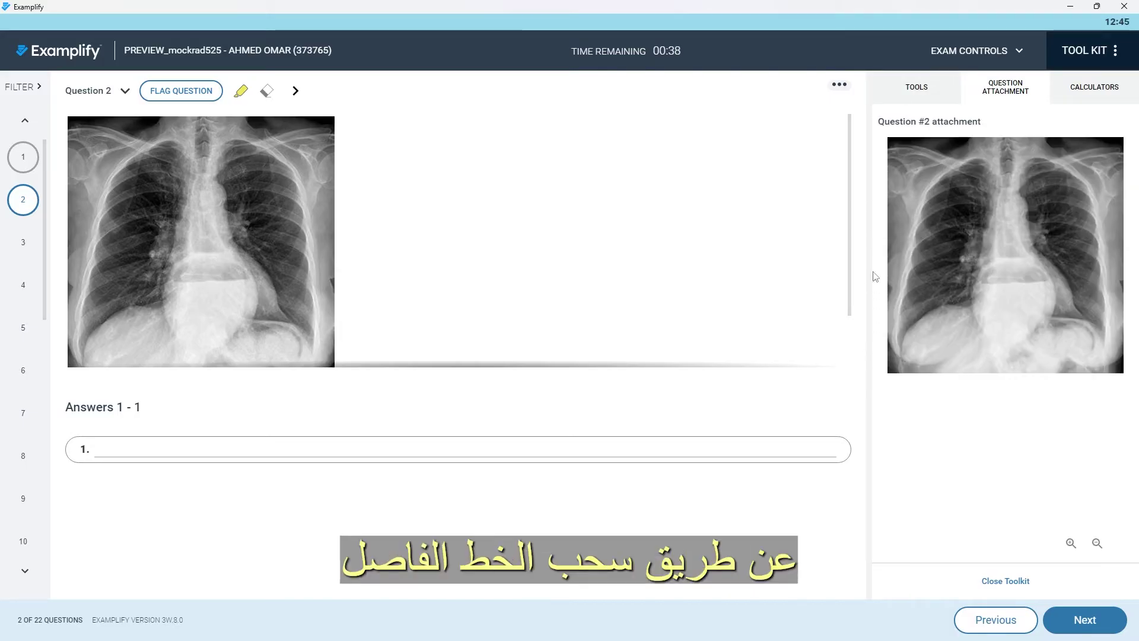
left_click_drag(867, 346, 584, 332)
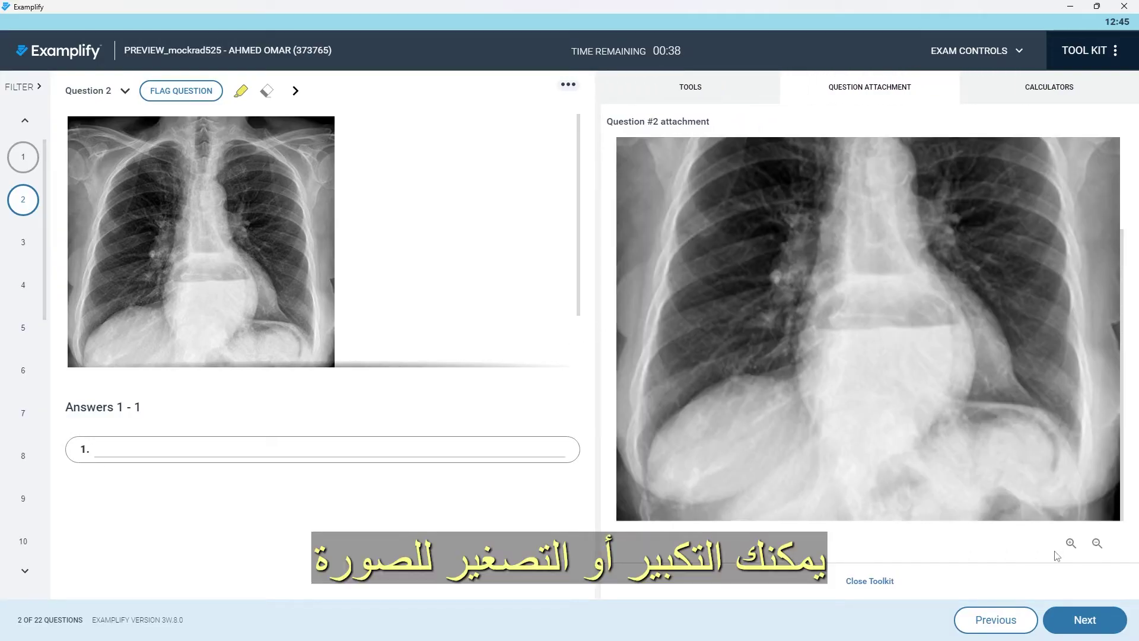
Zoom in on the chest X-ray and scroll around the enlarged image
left_click(1070, 543)
left_click(1097, 543)
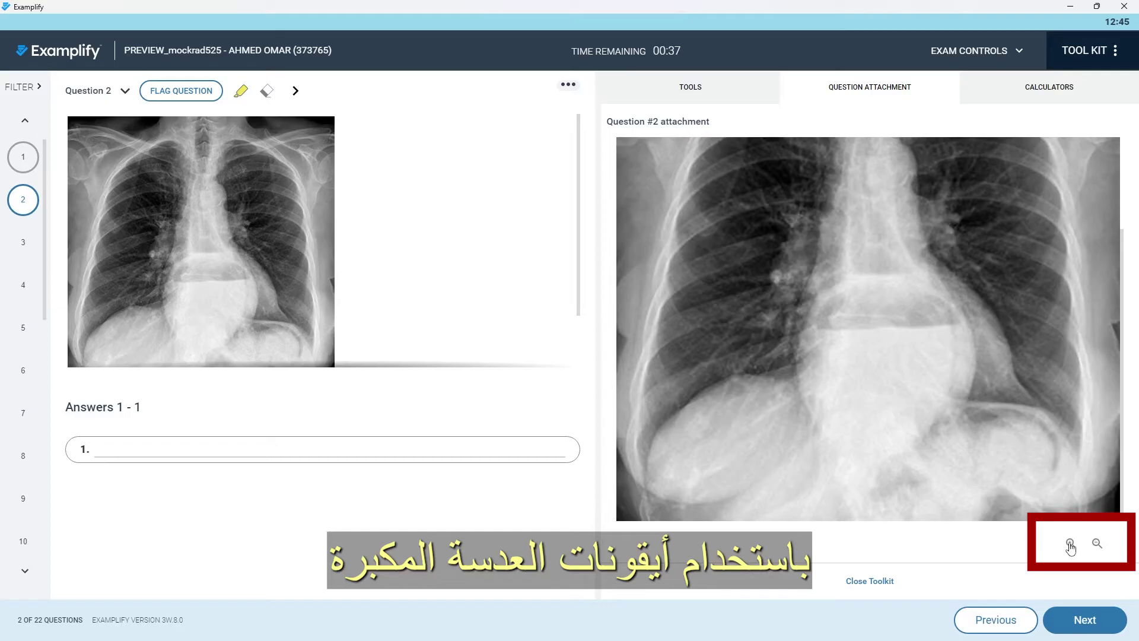
left_click(1069, 543)
left_click(1070, 543)
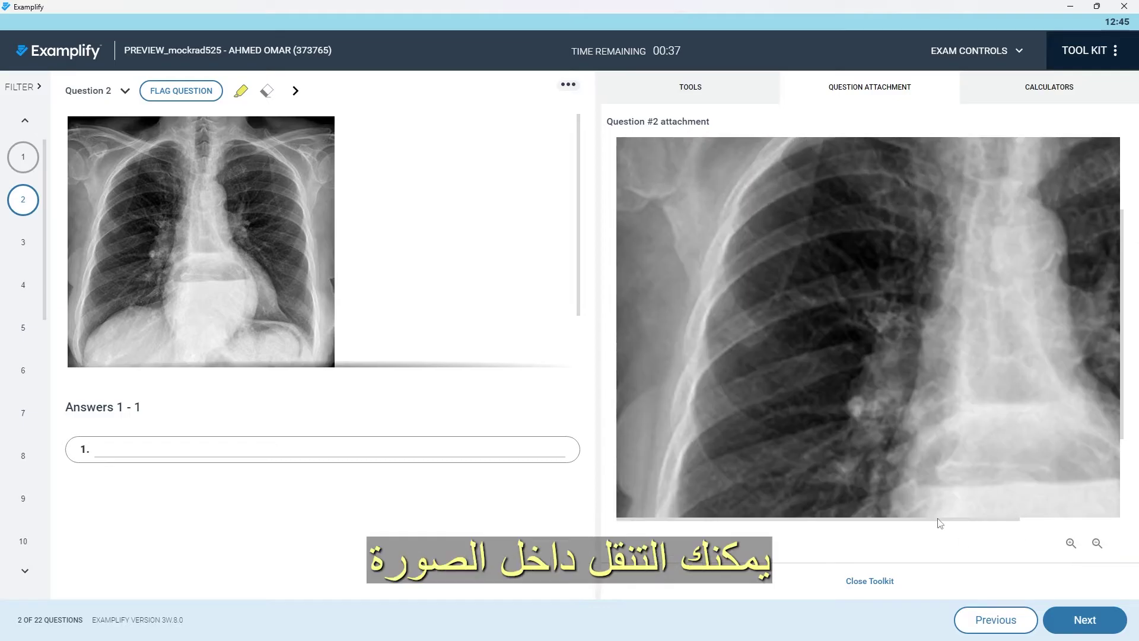
left_click_drag(939, 522, 1008, 527)
left_click_drag(1126, 414, 1133, 344)
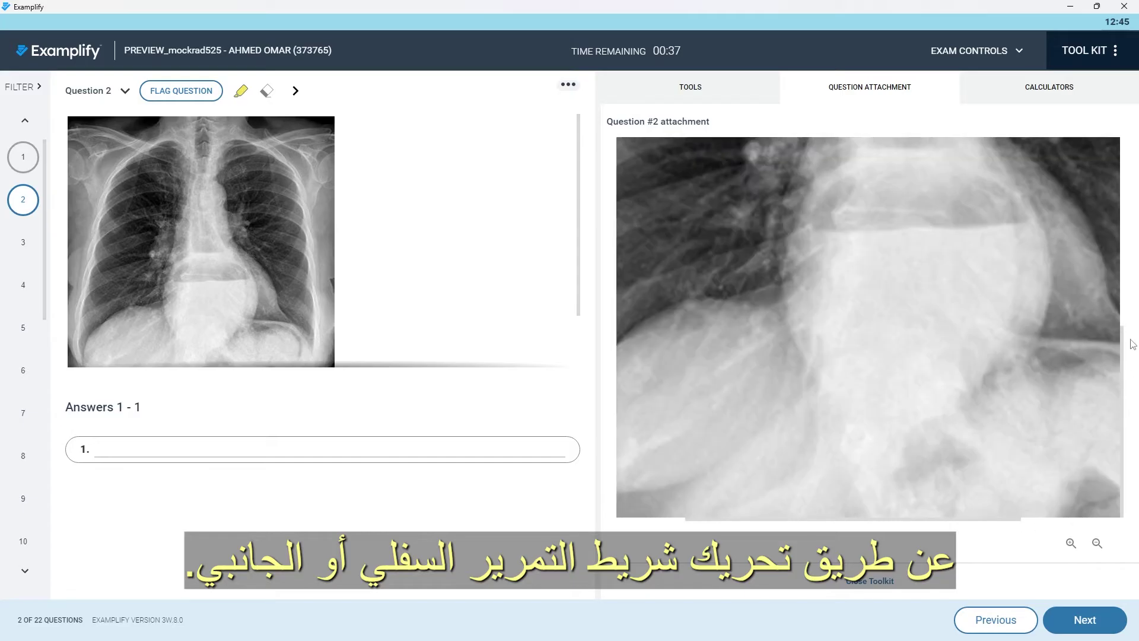
scroll(1084, 441, "up", 2)
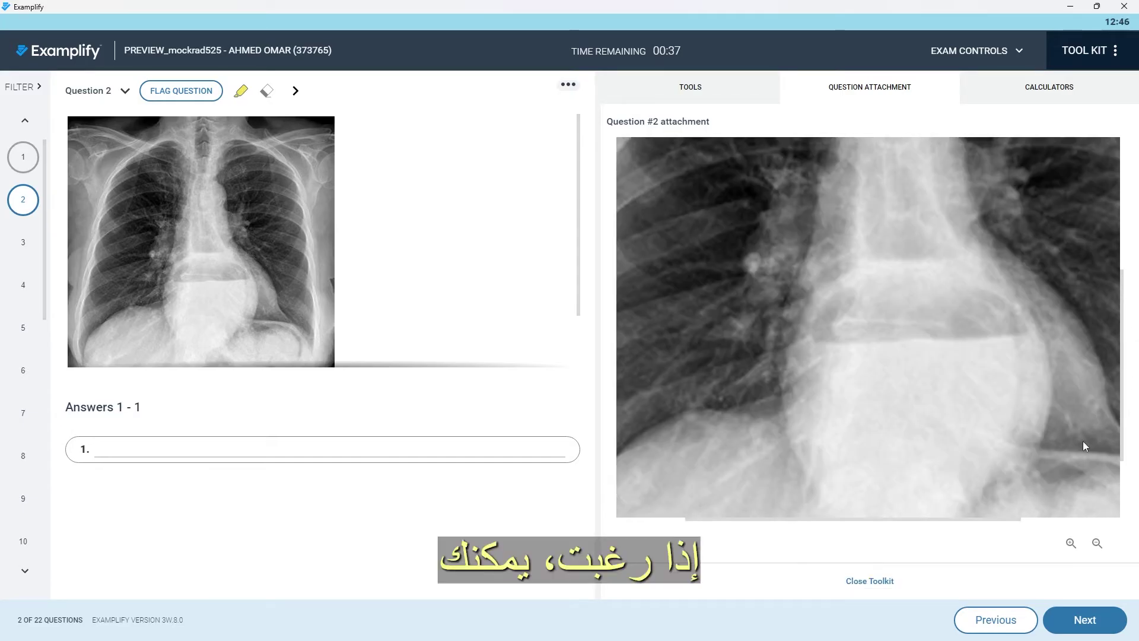
Pop the X-ray into a floating window, move, enlarge and scroll it, then close it
left_click(909, 322)
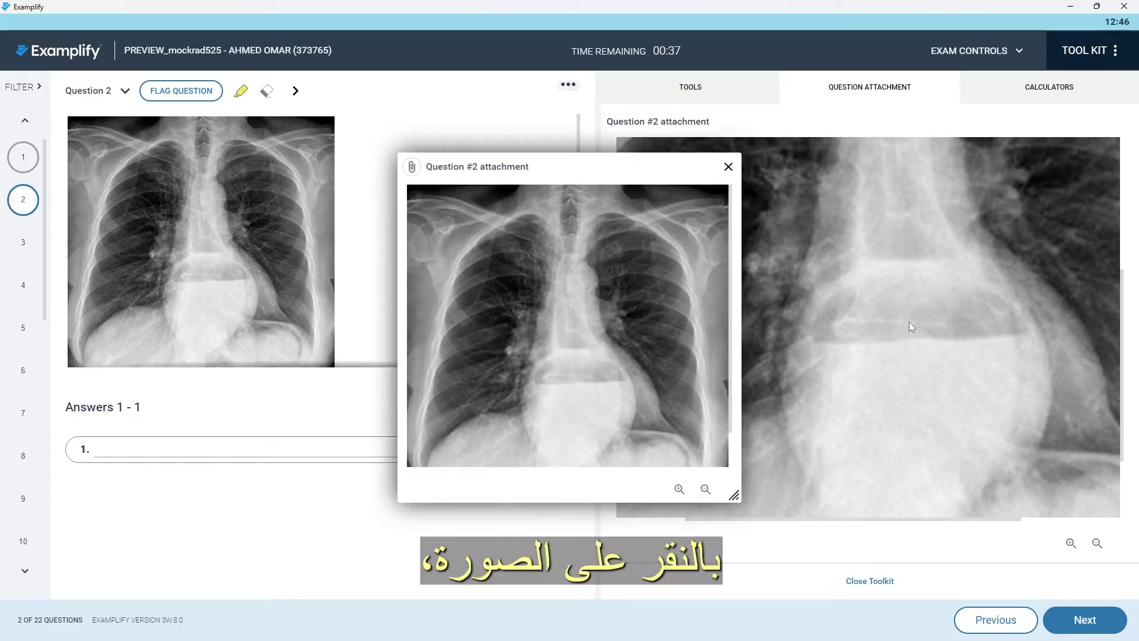
left_click_drag(633, 168, 819, 104)
left_click_drag(927, 438, 402, 606)
left_click_drag(651, 114, 759, 47)
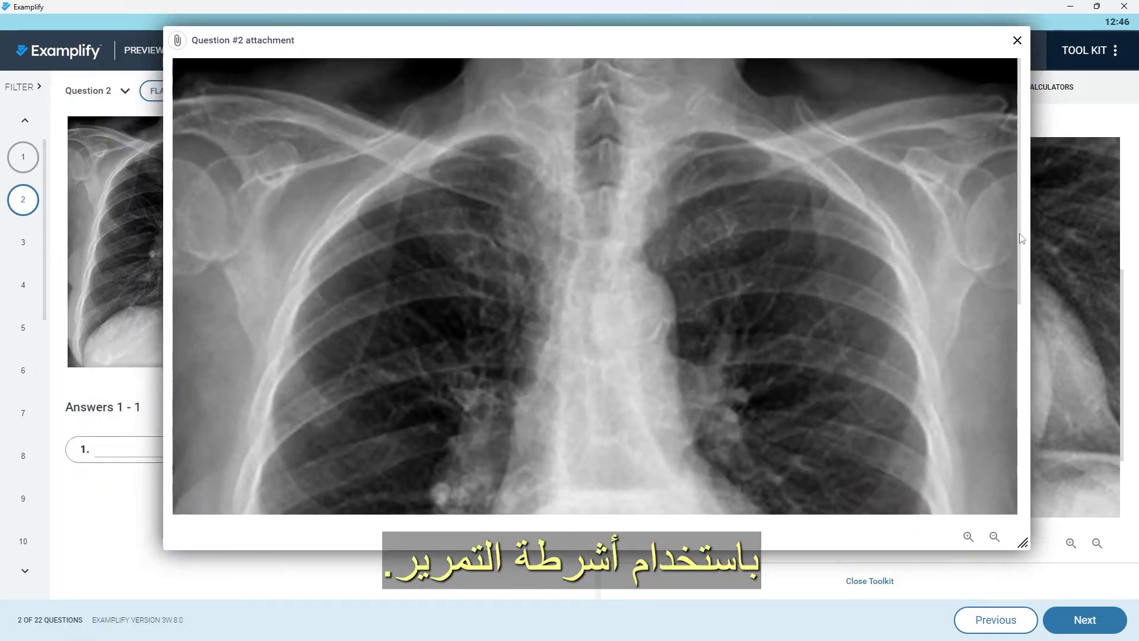
left_click_drag(1020, 241, 1020, 420)
scroll(950, 252, "up", 2)
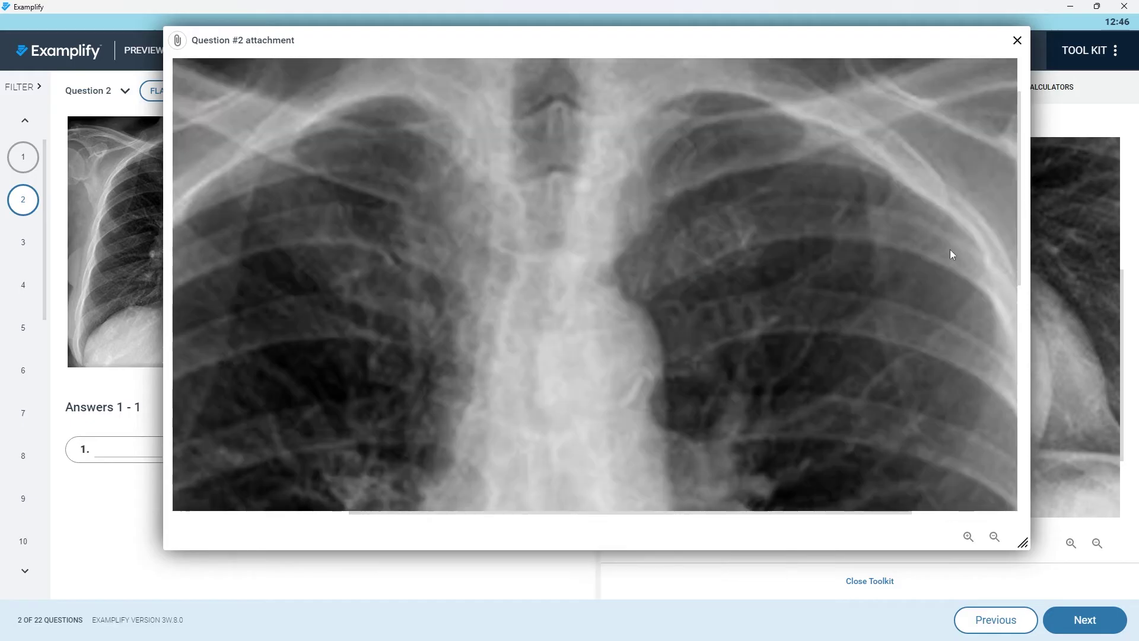
left_click(1018, 43)
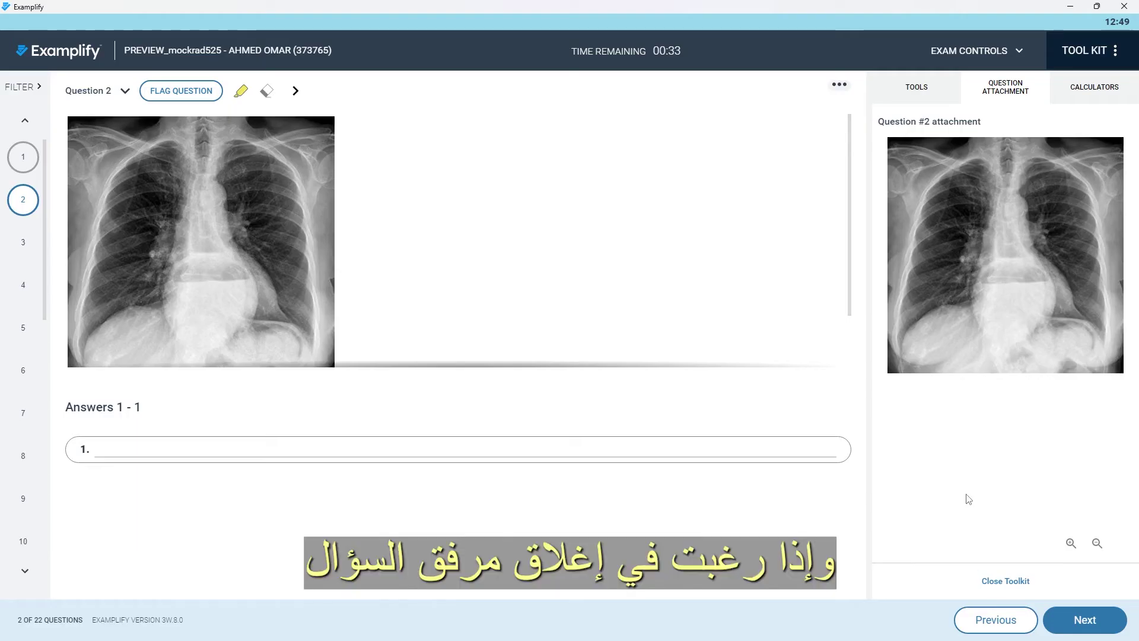
Close the toolkit side panel
left_click(1003, 581)
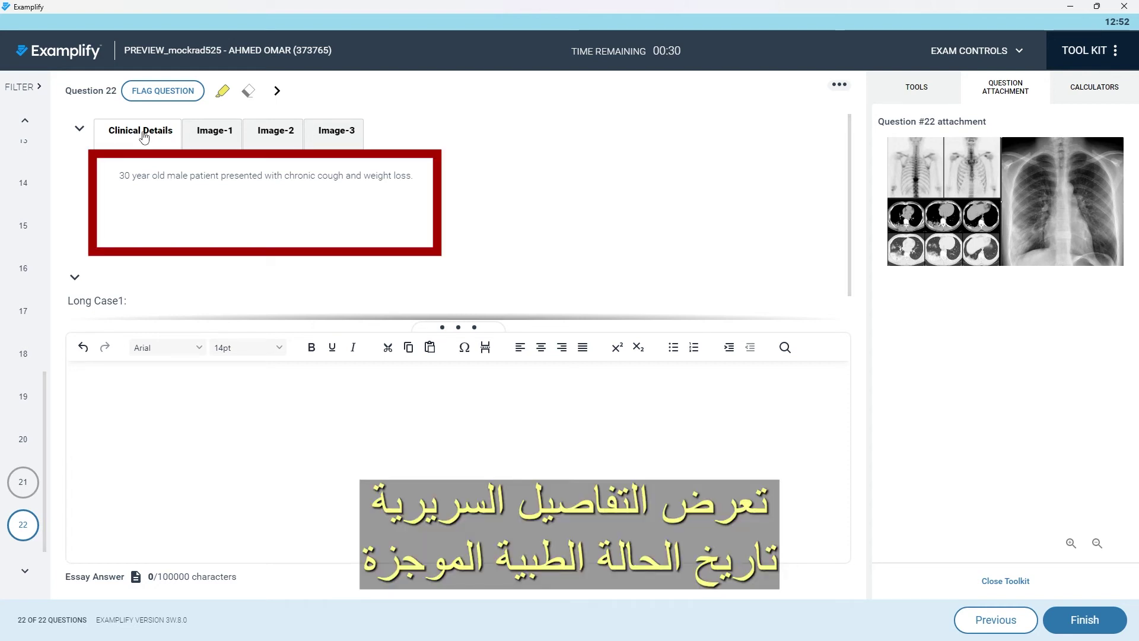
View the Image-1, Image-2 and Image-3 tabs, lower the answer box and widen the attachment panel
left_click(212, 135)
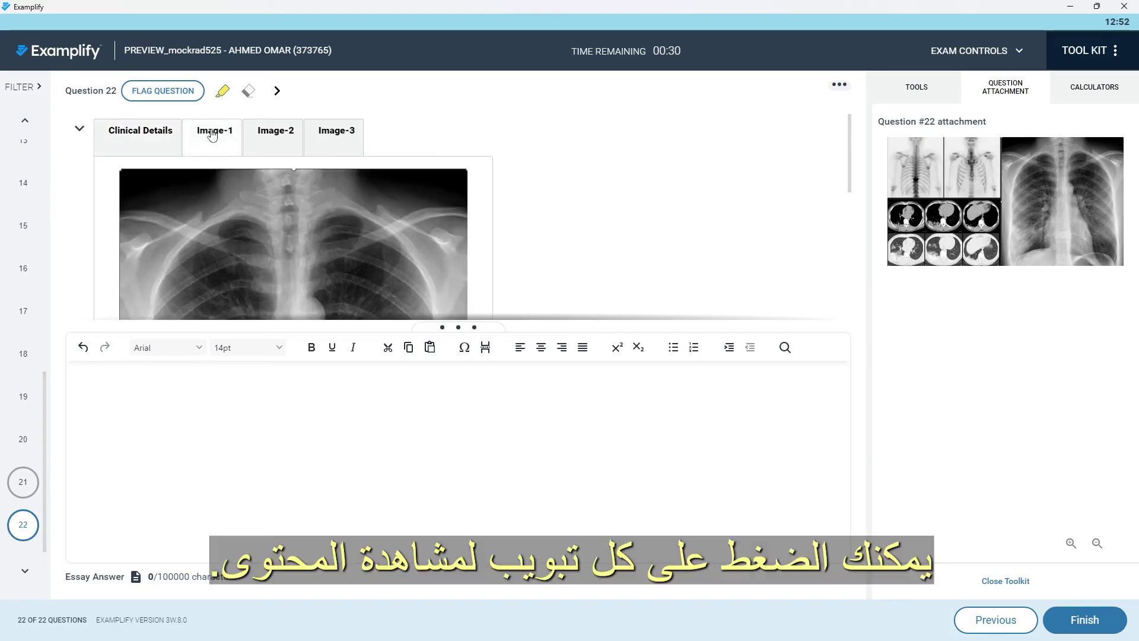
left_click(263, 136)
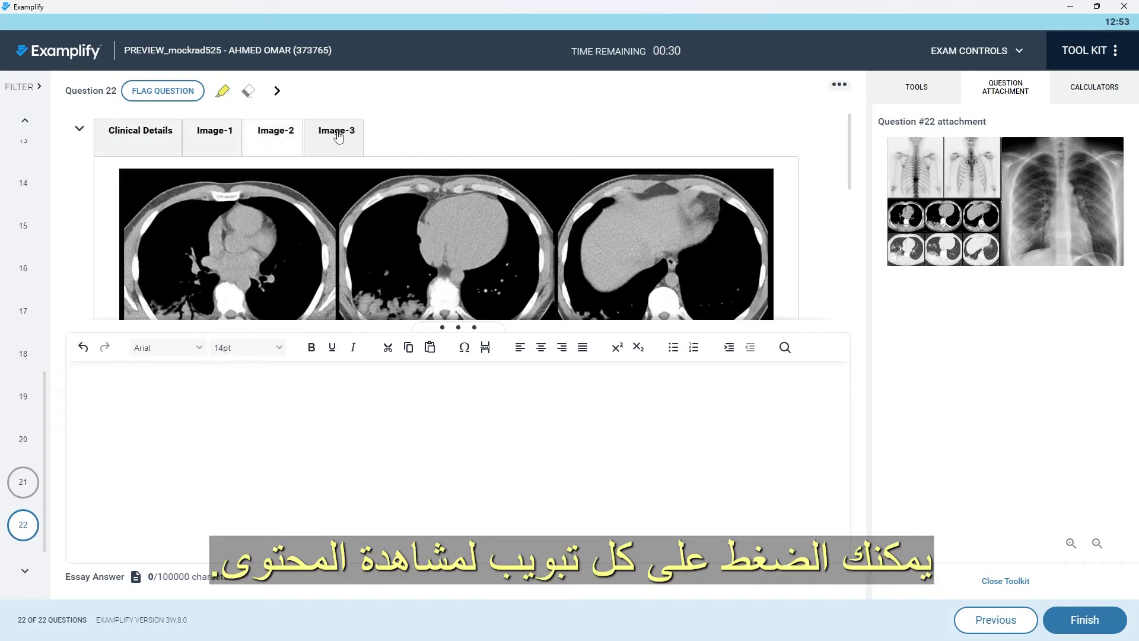
left_click(333, 137)
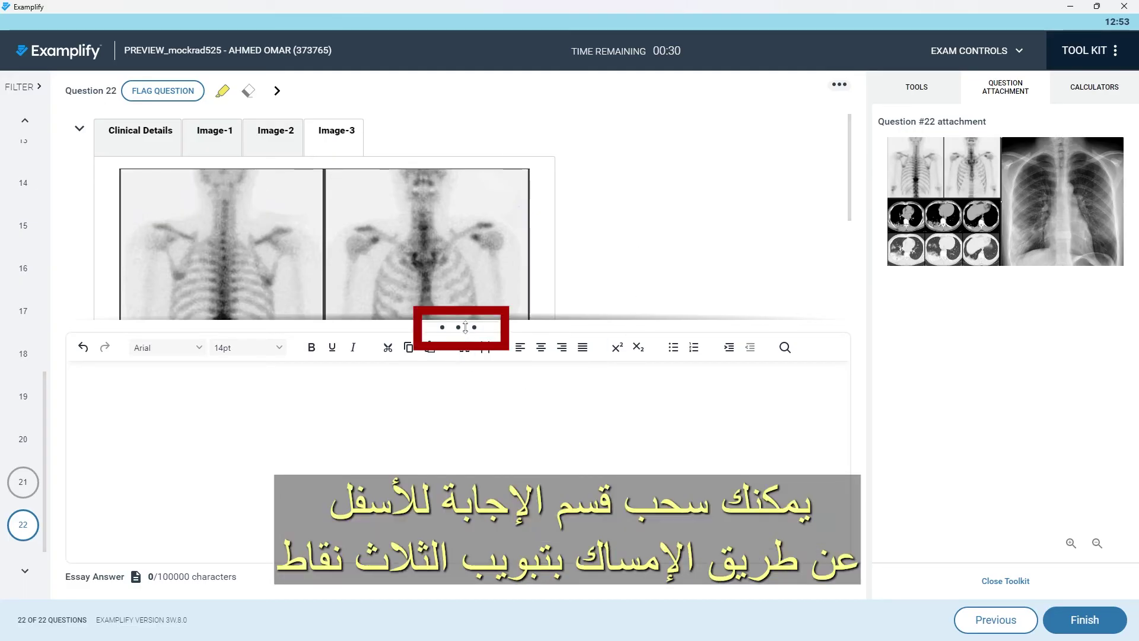
left_click_drag(466, 326, 465, 414)
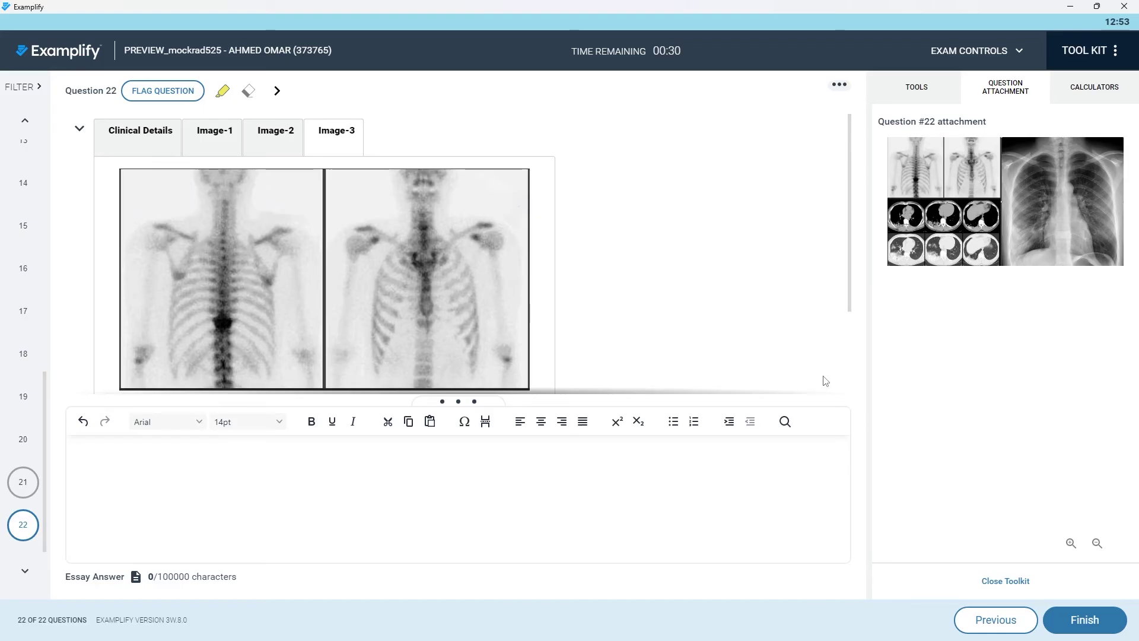
left_click_drag(866, 362, 520, 356)
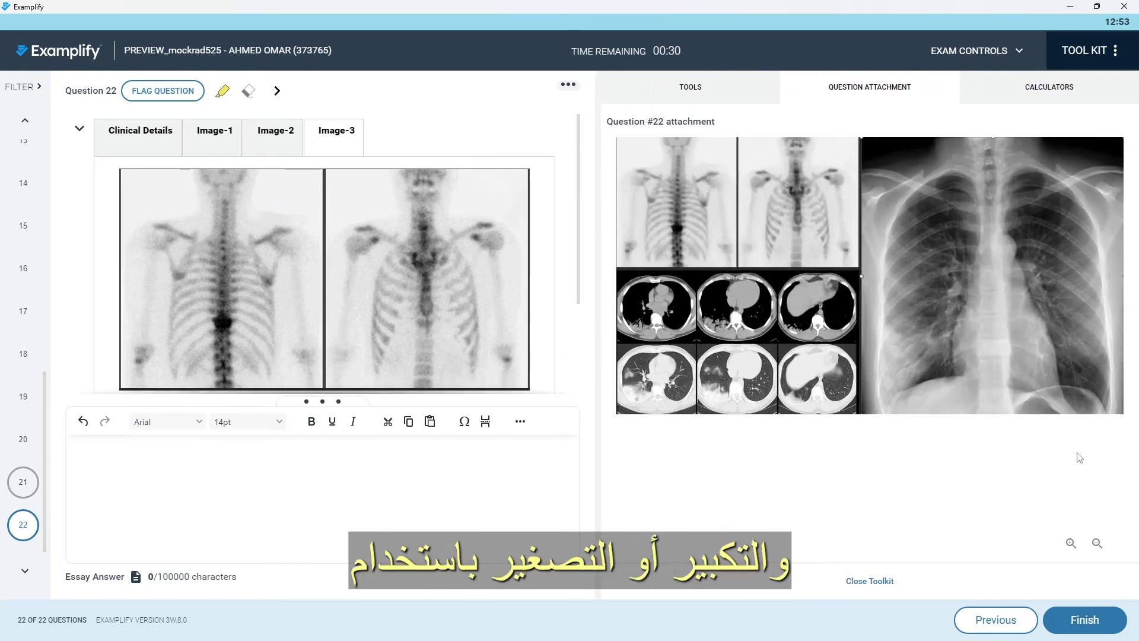
Zoom the attachment in and out, then drag the answer box up over the case images
left_click(1072, 545)
left_click(1097, 543)
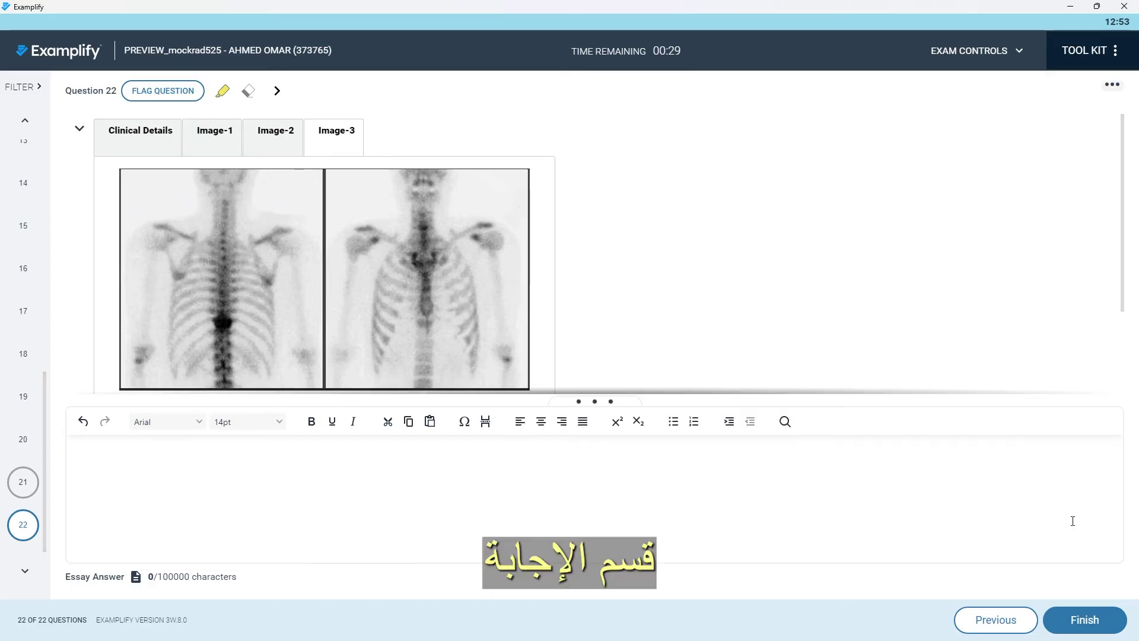
left_click_drag(628, 405, 641, 127)
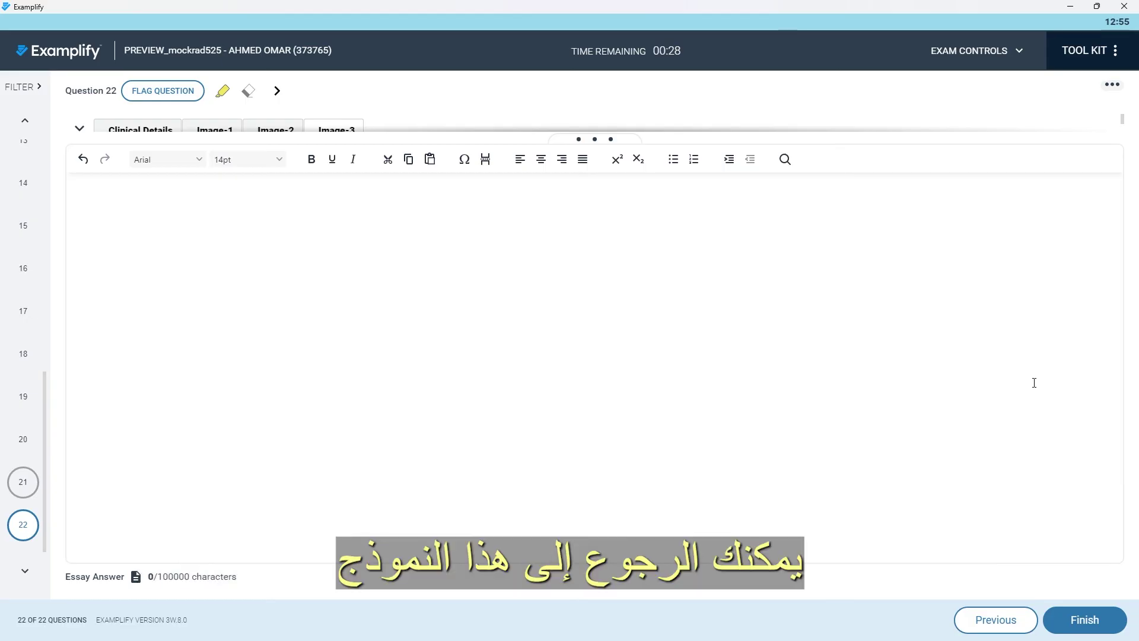
Reopen the exam notices from Exam Controls, page through both, and continue
left_click(1017, 52)
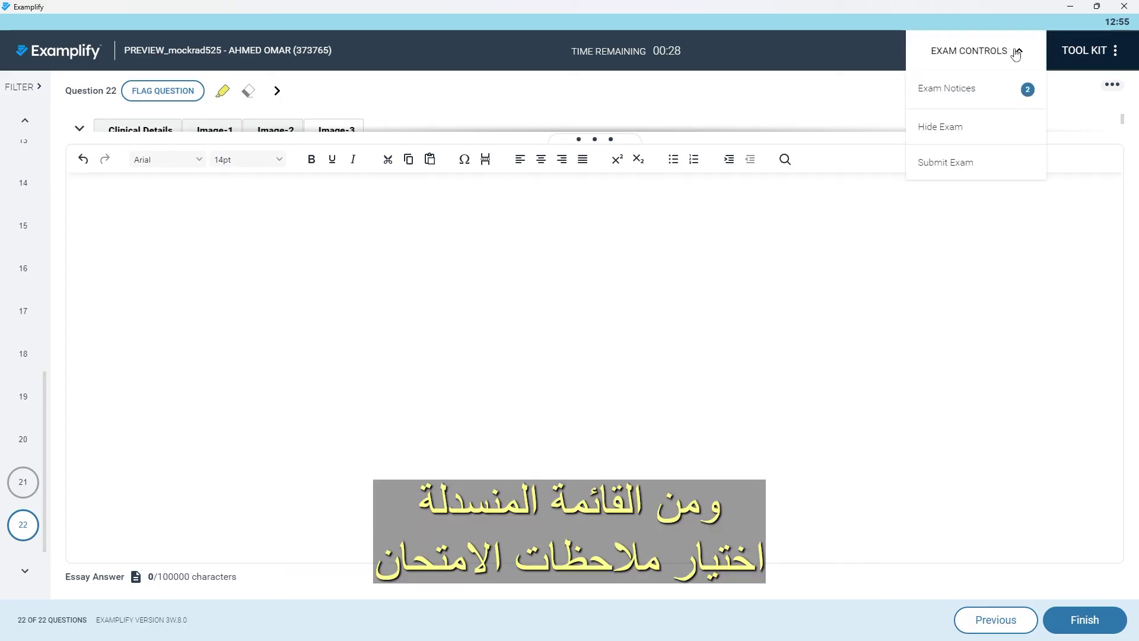
left_click(959, 93)
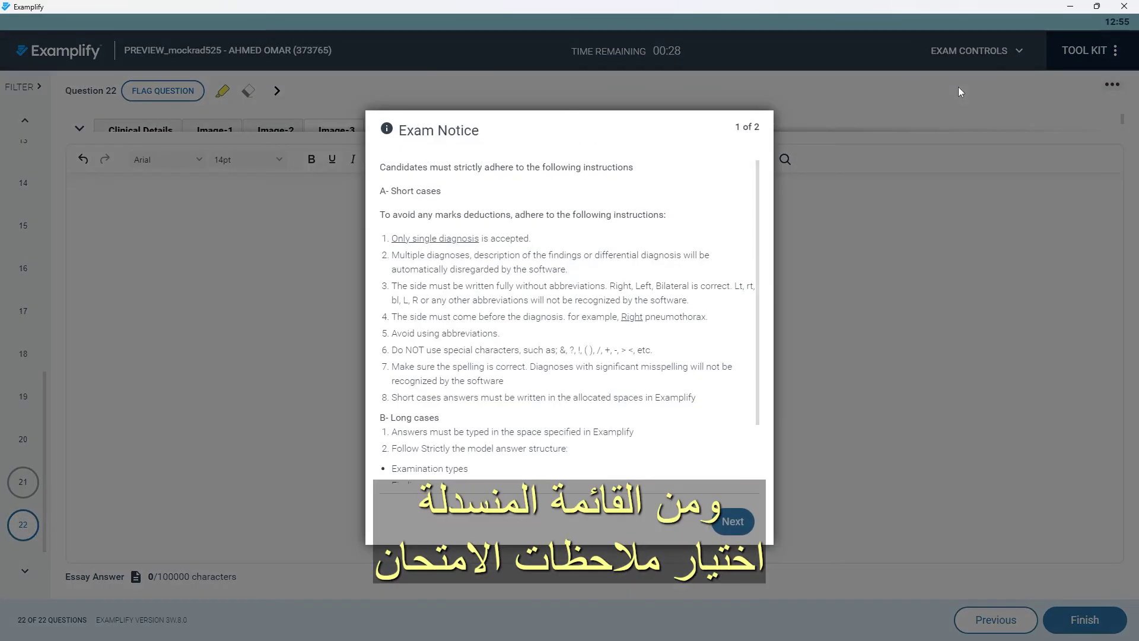
left_click(731, 522)
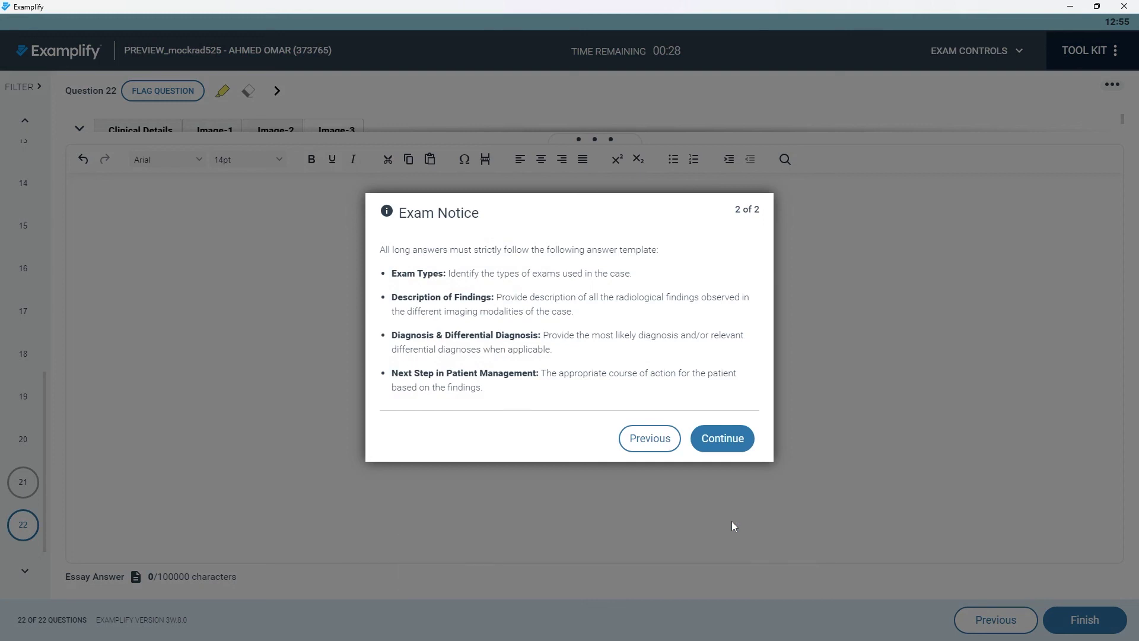
left_click(745, 445)
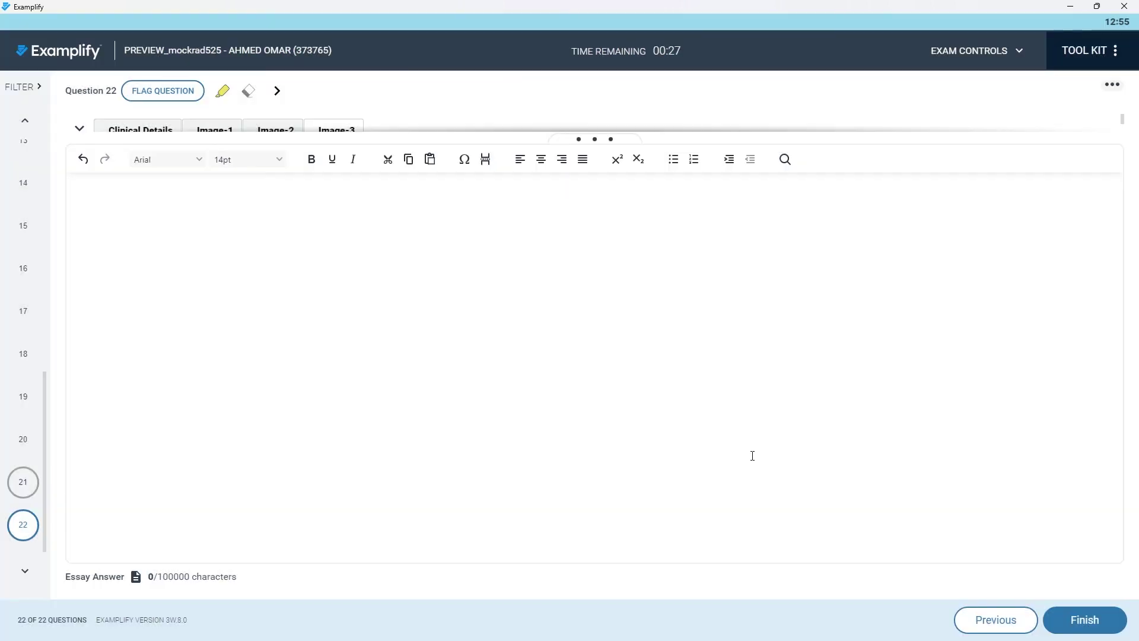
Submit the exam via Exam Controls, closing it and confirming completion for upload
left_click(1012, 58)
left_click(954, 166)
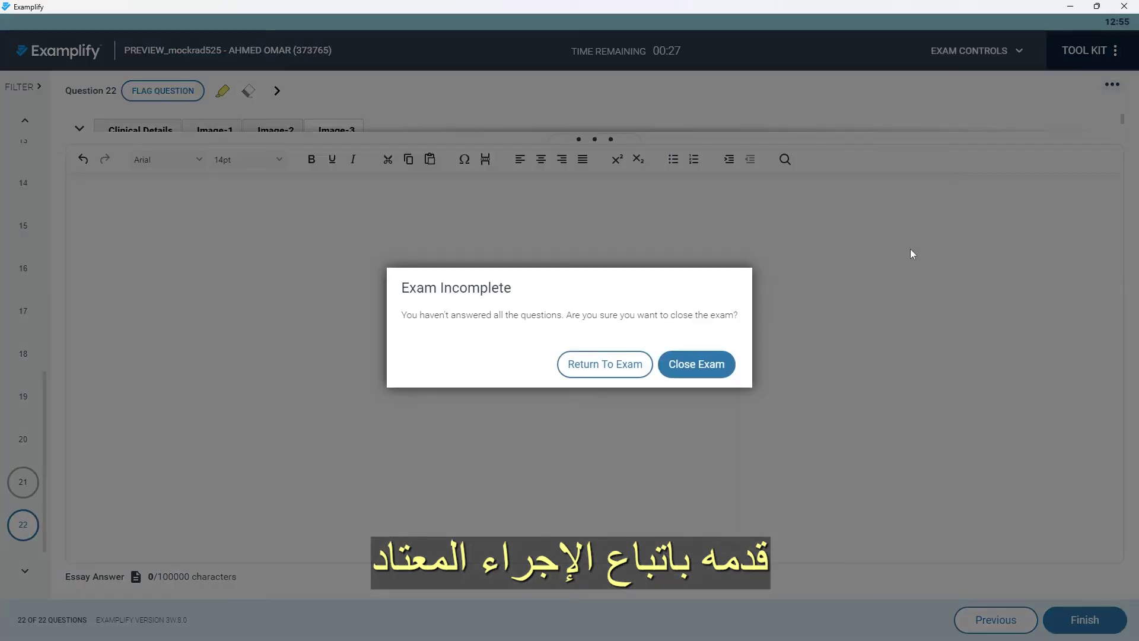
left_click(718, 365)
left_click(588, 336)
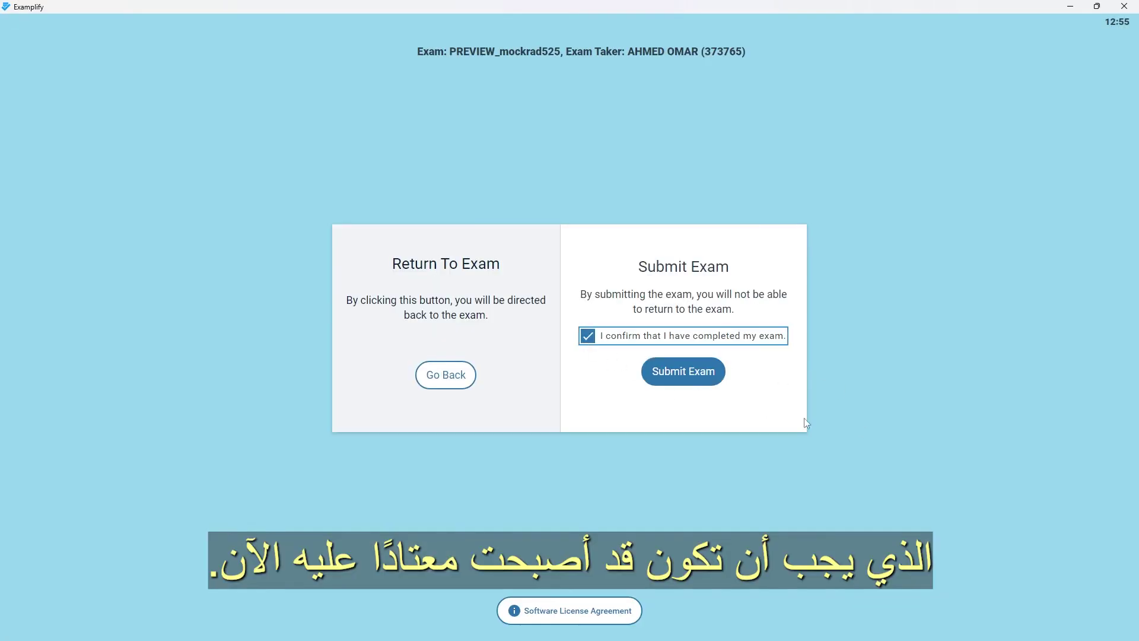
left_click(704, 380)
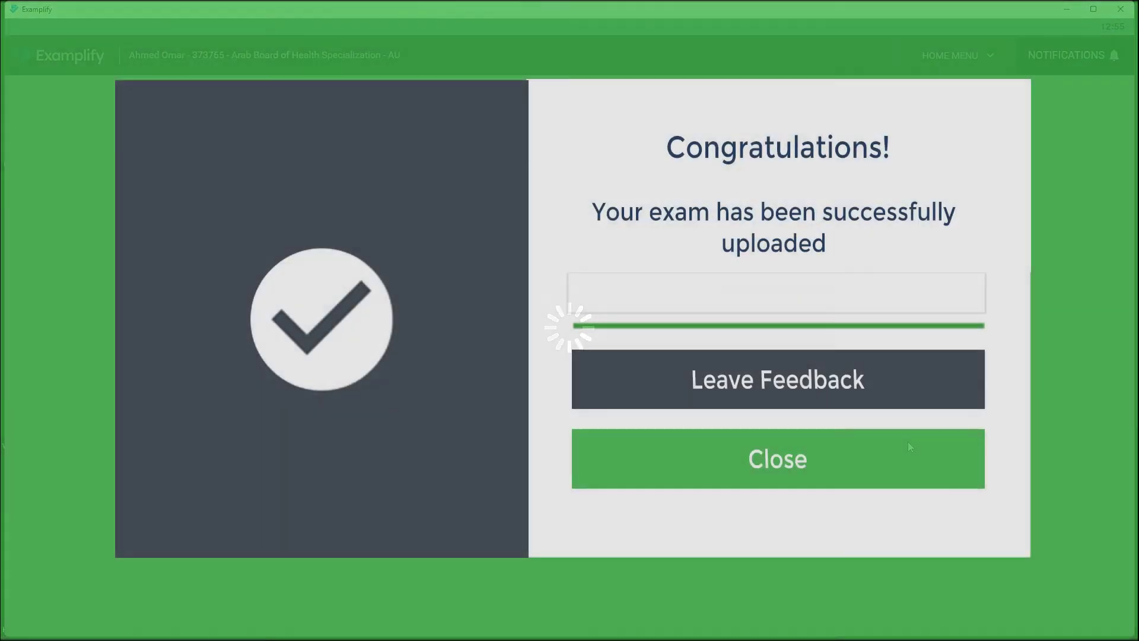